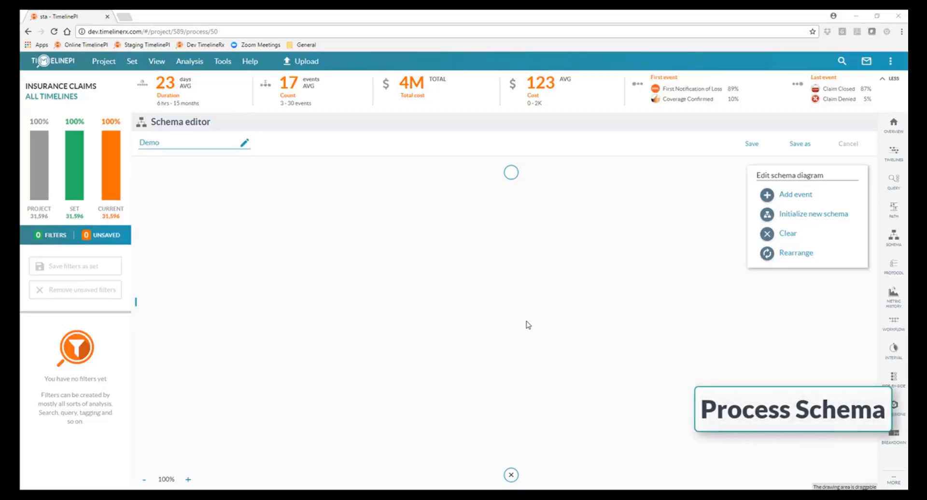
Start a new schema with the 10 default milestones plus Claim Denied, Estimate Prepared and Fraud Check.
{"action": "left_click", "coordinate": [801, 215]}
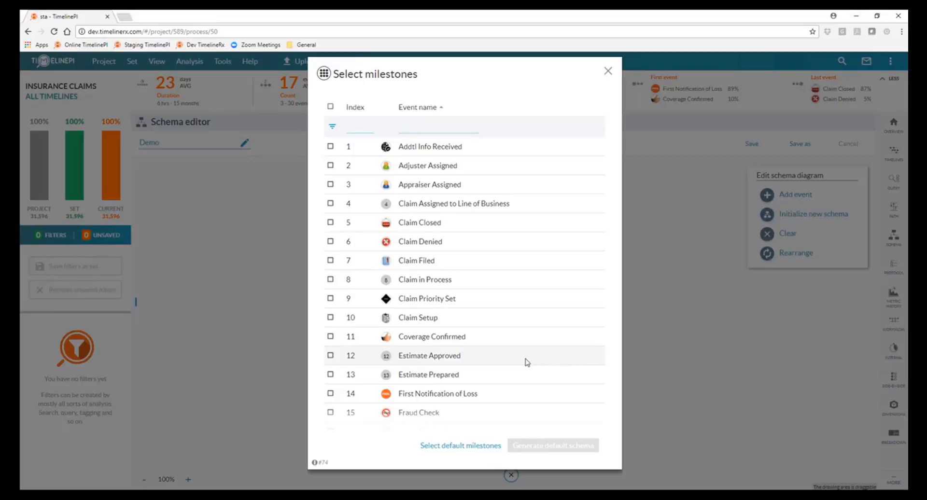
{"action": "left_click", "coordinate": [469, 447]}
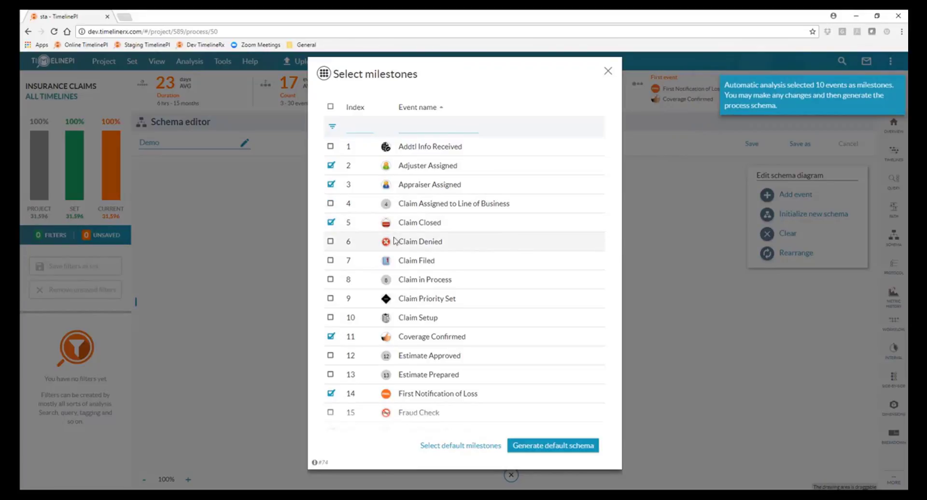
{"action": "left_click", "coordinate": [331, 241]}
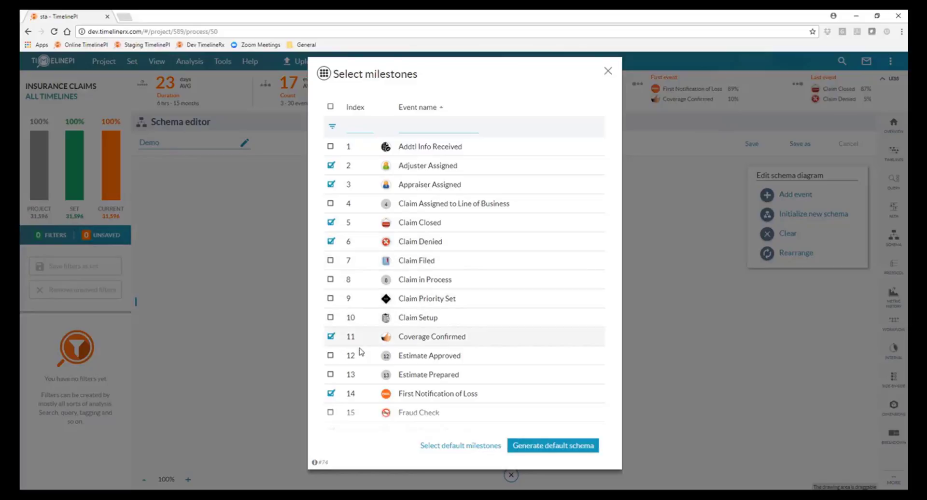
{"action": "left_click", "coordinate": [330, 375]}
{"action": "scroll", "coordinate": [333, 367], "scroll_direction": "down", "scroll_amount": 2}
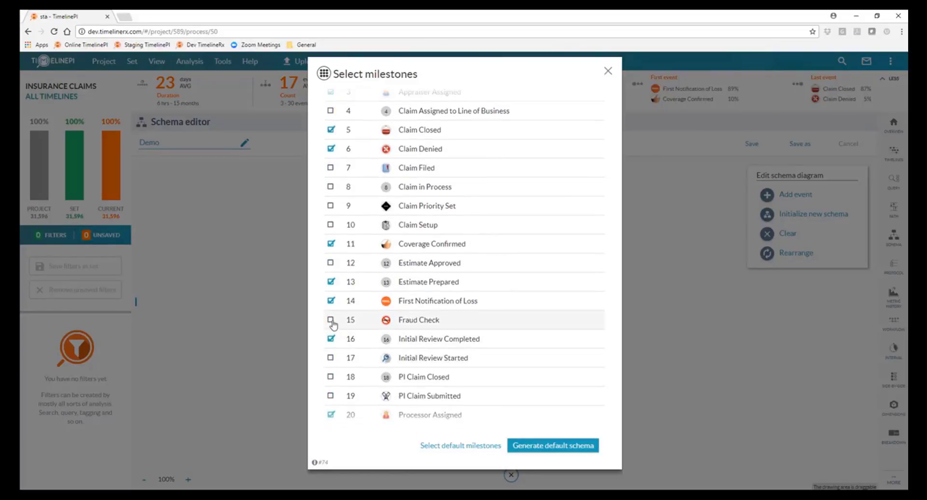
{"action": "left_click", "coordinate": [331, 321]}
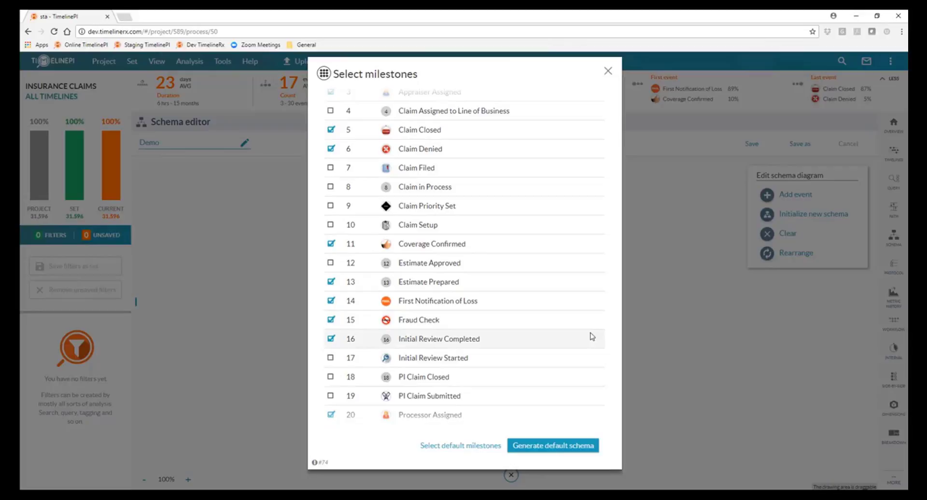
Generate the Demo schema from the checked milestones, review the flow down to Claim Closed, and save.
{"action": "left_click", "coordinate": [581, 446]}
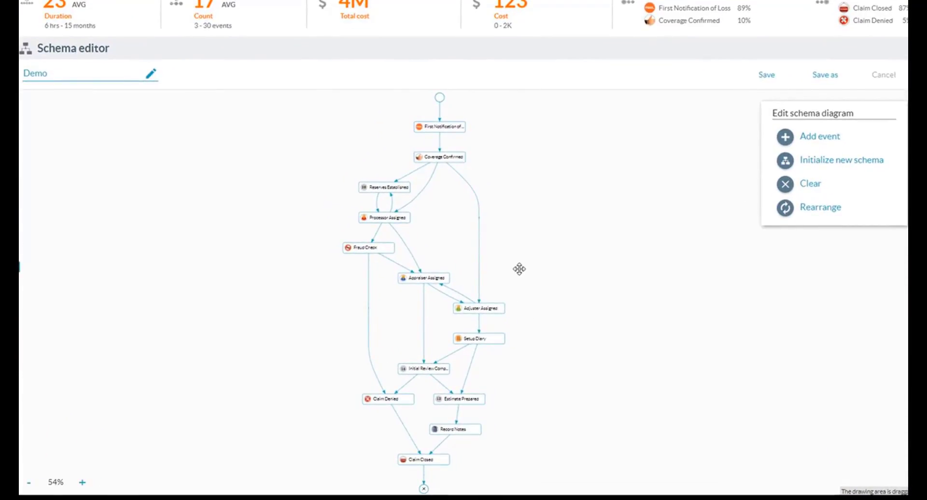
{"action": "scroll", "coordinate": [519, 269], "scroll_direction": "up", "scroll_amount": 3}
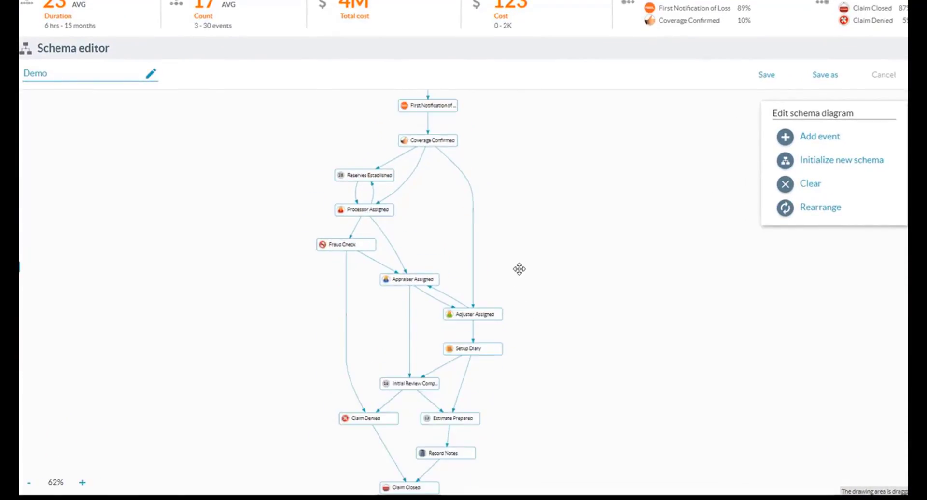
{"action": "left_click_drag", "start_coordinate": [515, 242], "coordinate": [514, 195]}
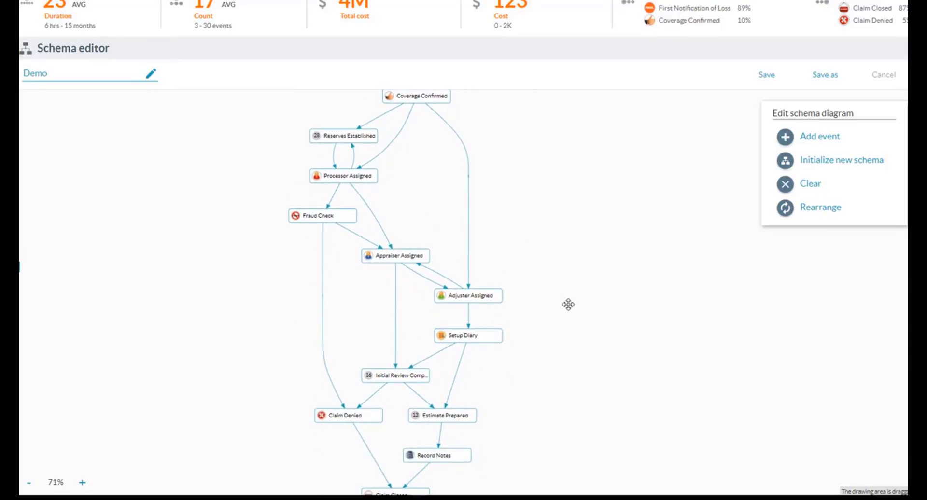
{"action": "left_click_drag", "start_coordinate": [567, 304], "coordinate": [578, 358]}
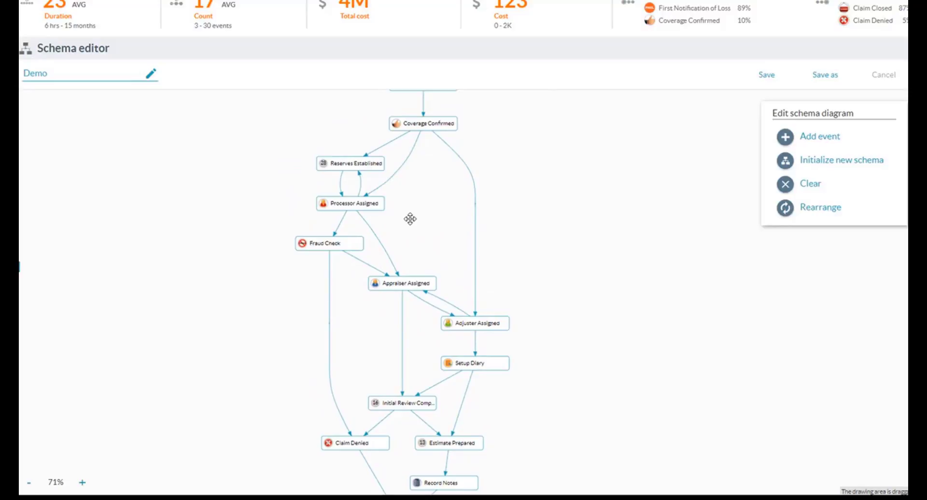
{"action": "scroll", "coordinate": [553, 270], "scroll_direction": "down", "scroll_amount": 1}
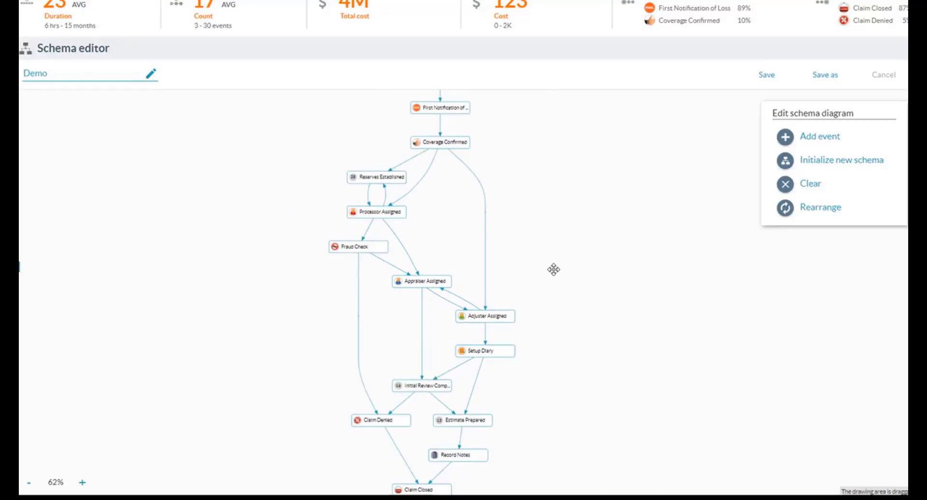
{"action": "mouse_move", "coordinate": [552, 269]}
{"action": "left_mouse_down"}
{"action": "mouse_move", "coordinate": [542, 273]}
{"action": "mouse_move", "coordinate": [561, 240]}
{"action": "mouse_move", "coordinate": [552, 253]}
{"action": "left_mouse_up"}
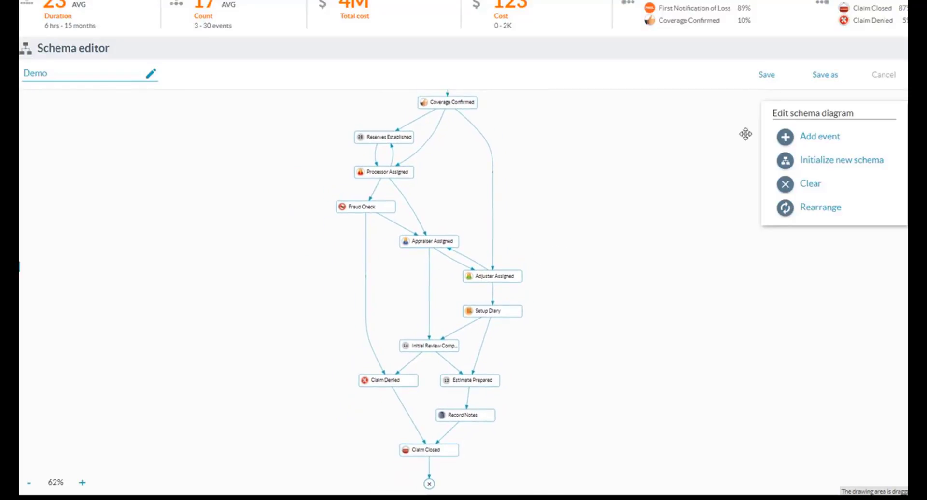
{"action": "left_click", "coordinate": [756, 79]}
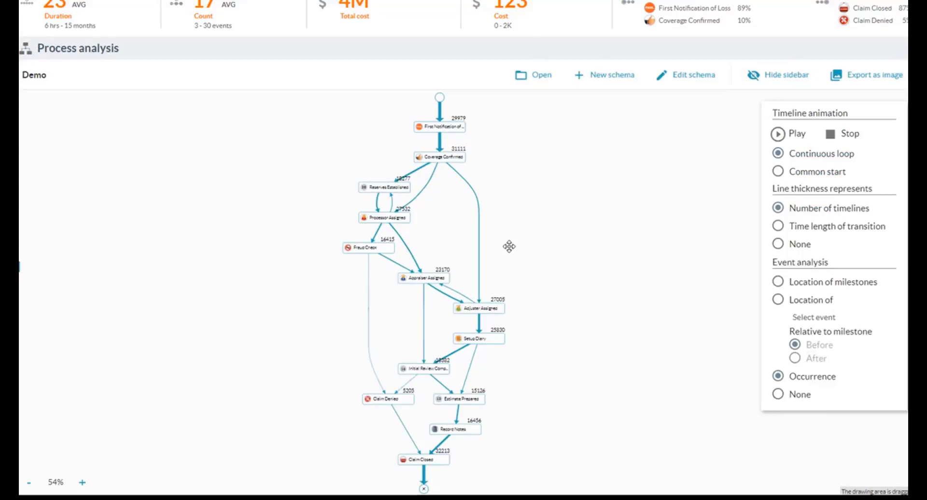
Read the transition counts on the Demo map's edges, such as Fraud Check to Claim Denied.
{"action": "scroll", "coordinate": [527, 280], "scroll_direction": "up", "scroll_amount": 2}
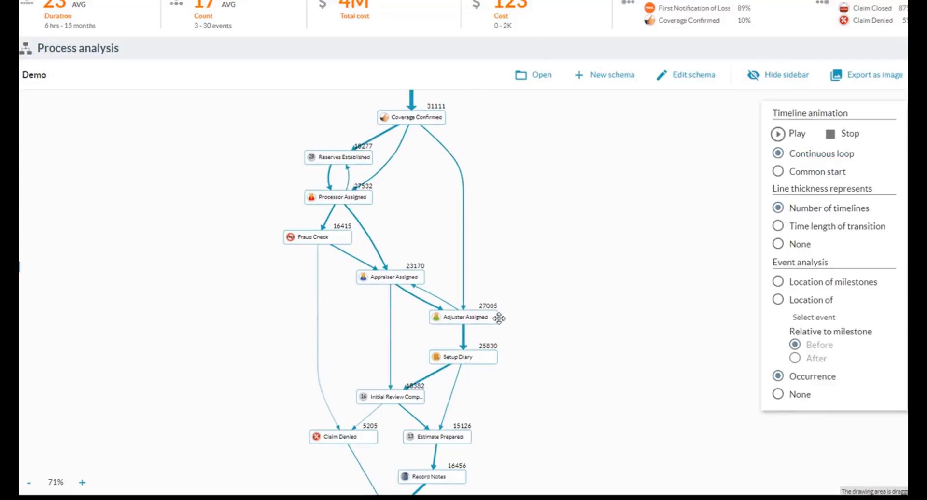
{"action": "mouse_move", "coordinate": [465, 343]}
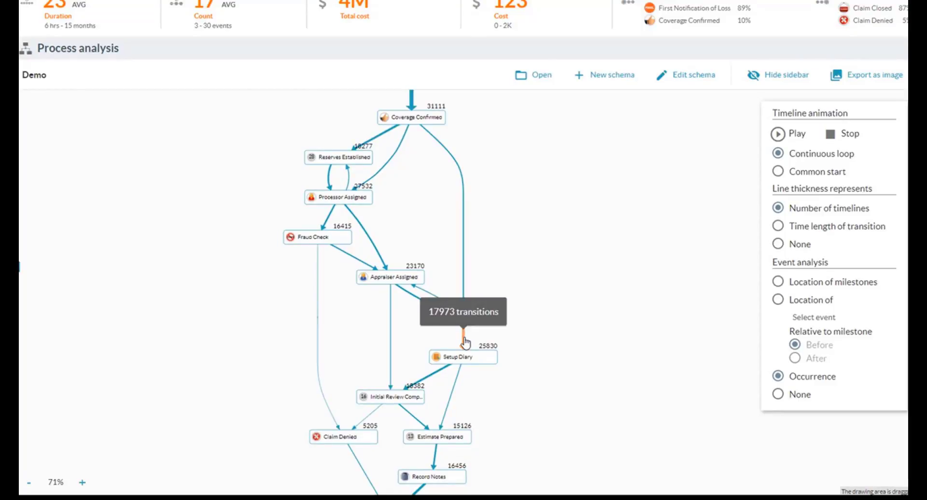
{"action": "mouse_move", "coordinate": [319, 325]}
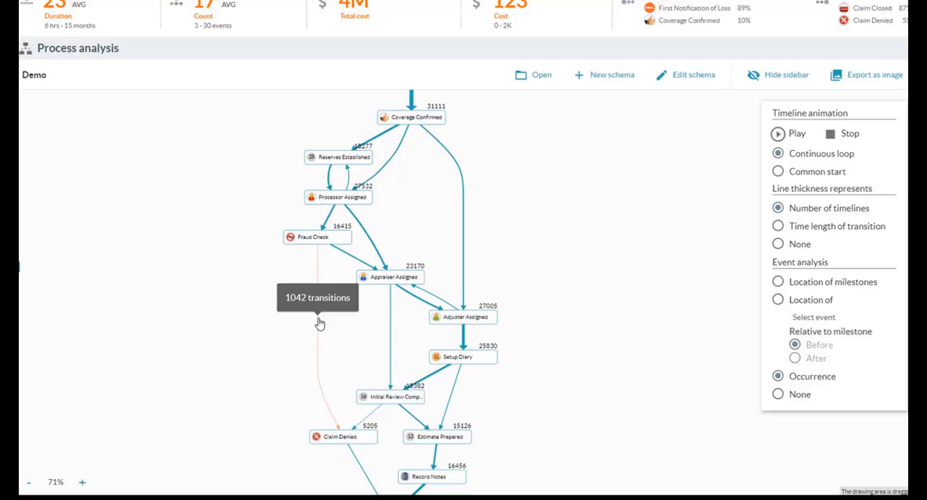
{"action": "mouse_move", "coordinate": [465, 270]}
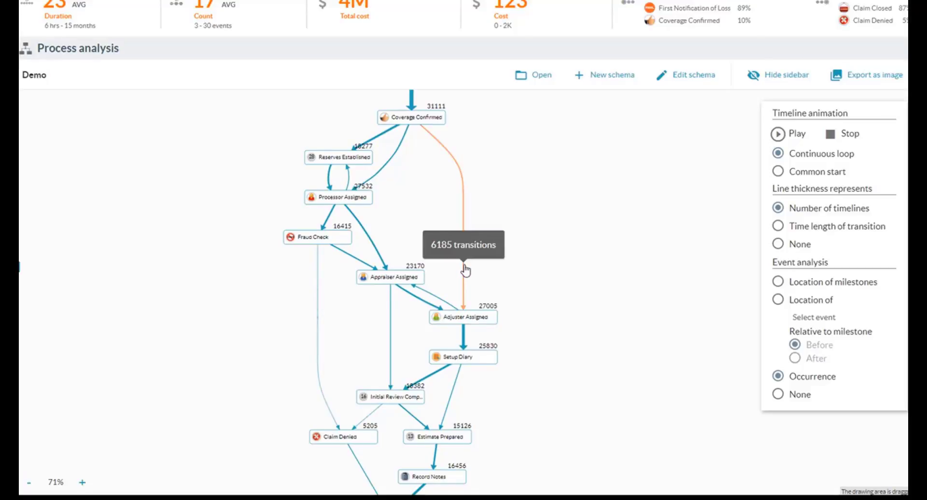
{"action": "left_click_drag", "start_coordinate": [567, 343], "coordinate": [583, 302]}
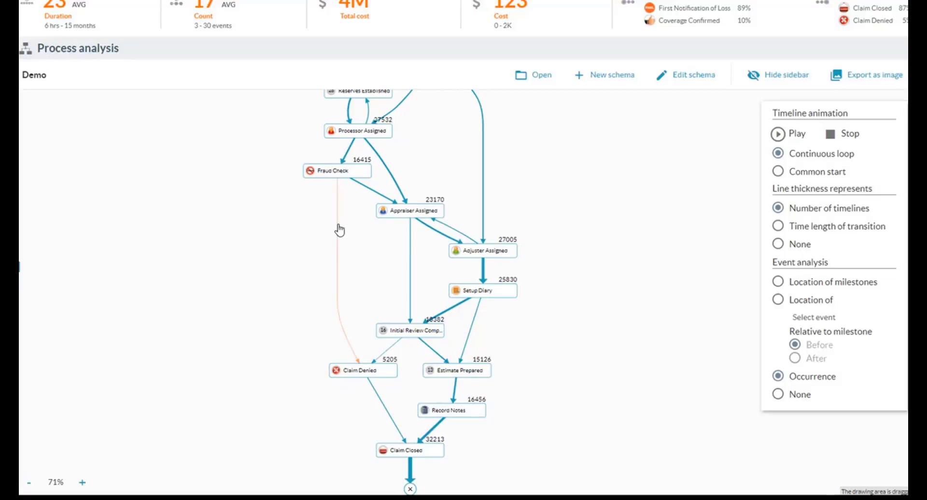
{"action": "mouse_move", "coordinate": [340, 230]}
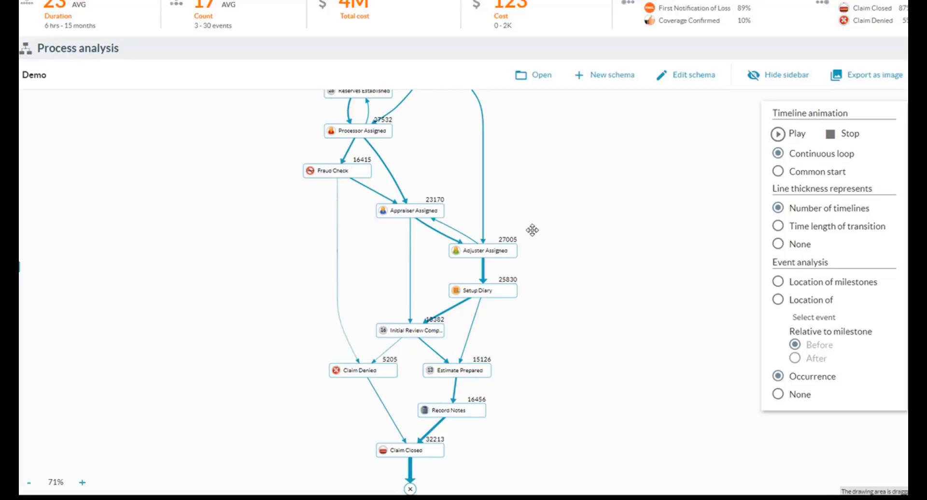
{"action": "scroll", "coordinate": [532, 229], "scroll_direction": "down", "scroll_amount": 2}
{"action": "left_click_drag", "start_coordinate": [538, 222], "coordinate": [522, 262]}
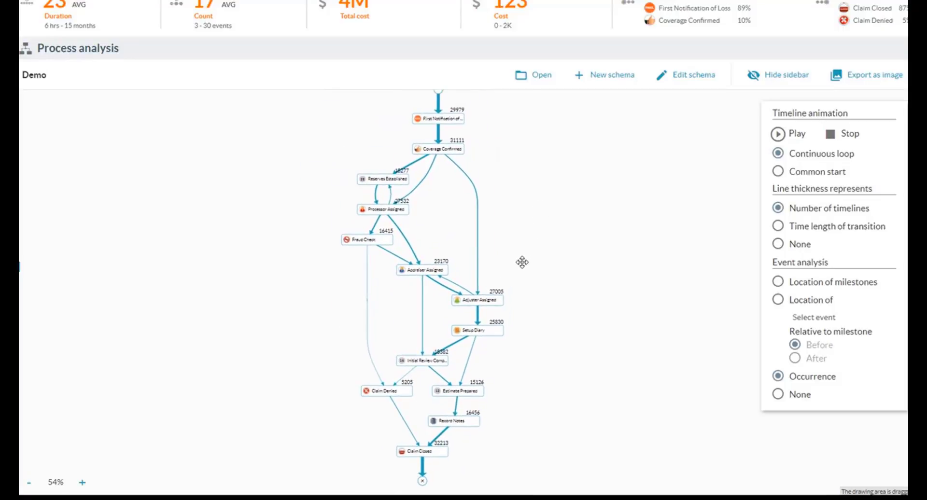
{"action": "left_click", "coordinate": [778, 226]}
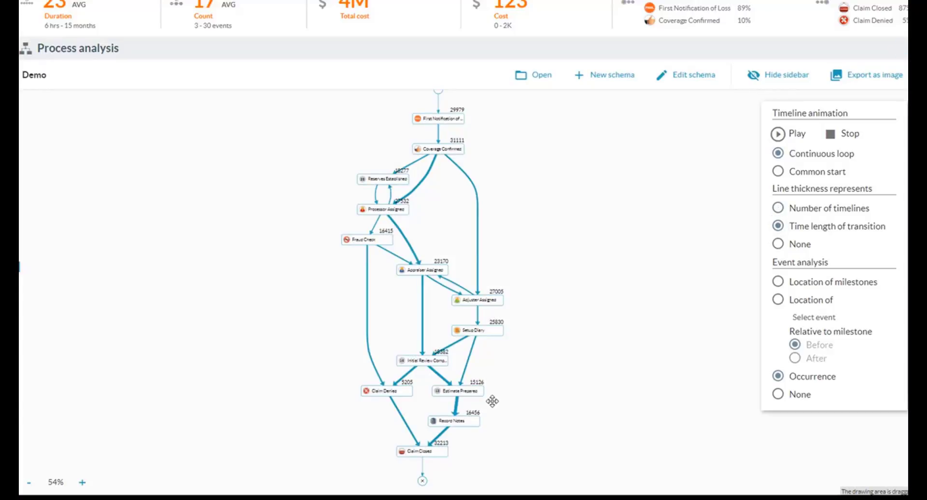
{"action": "mouse_move", "coordinate": [455, 412]}
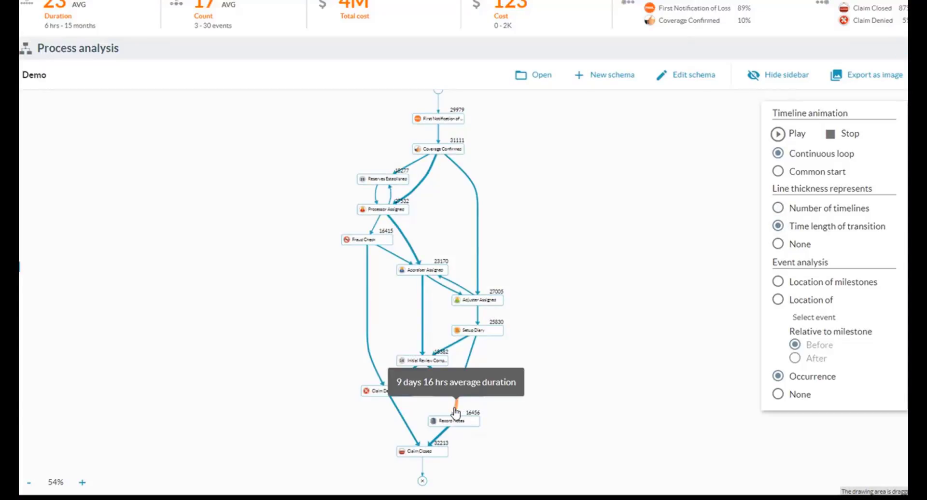
{"action": "scroll", "coordinate": [455, 412], "scroll_direction": "up", "scroll_amount": 2}
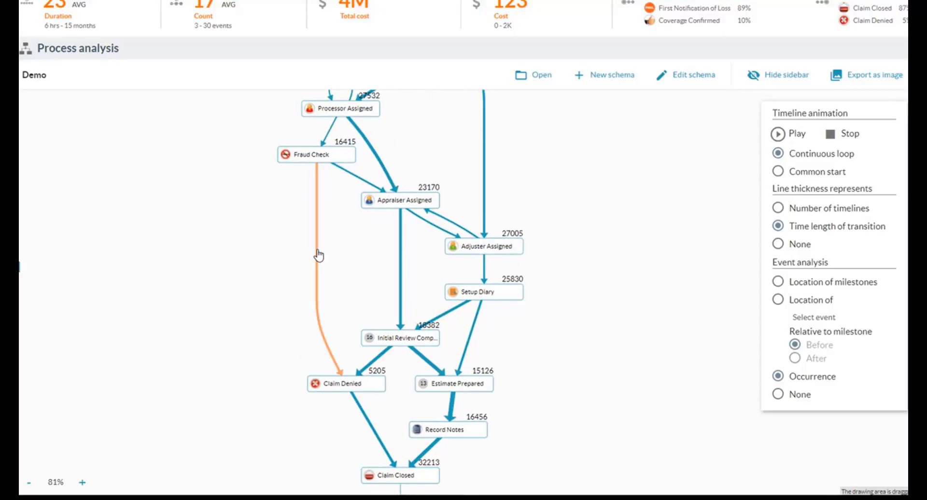
{"action": "mouse_move", "coordinate": [317, 255]}
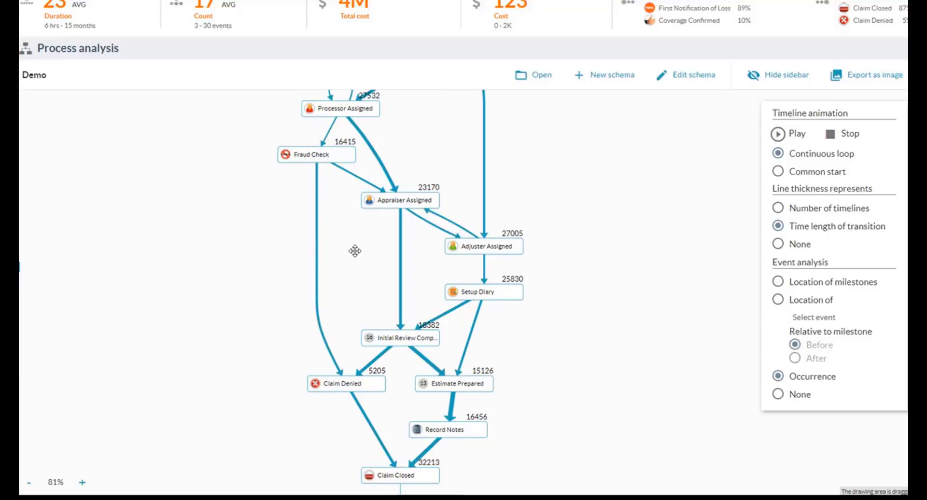
{"action": "scroll", "coordinate": [553, 284], "scroll_direction": "down", "scroll_amount": 2}
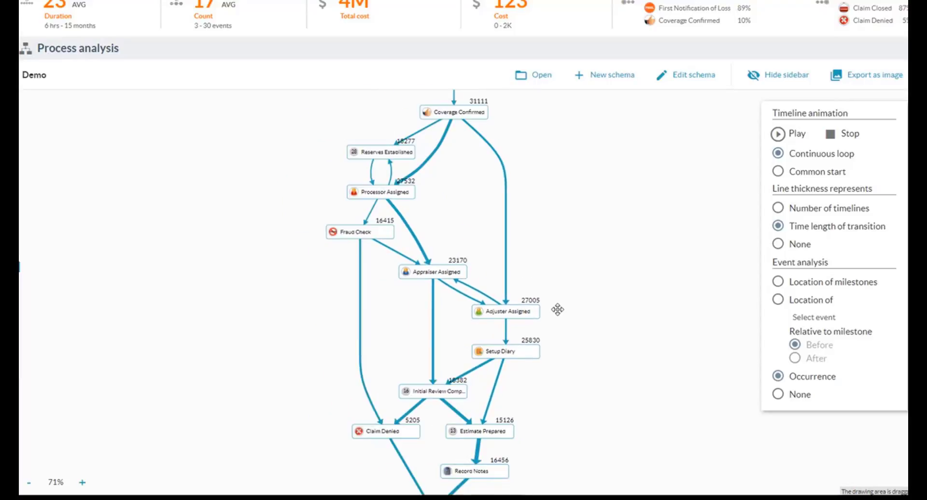
{"action": "mouse_move", "coordinate": [418, 242]}
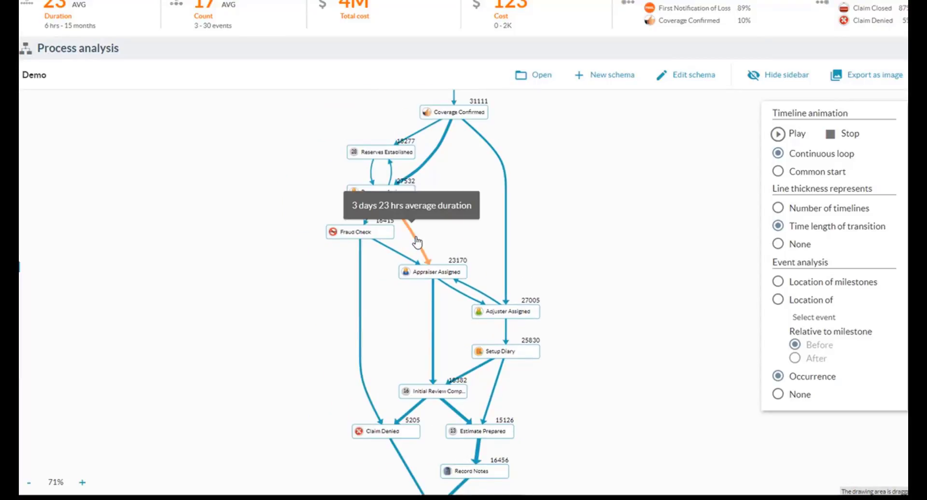
{"action": "mouse_move", "coordinate": [508, 224]}
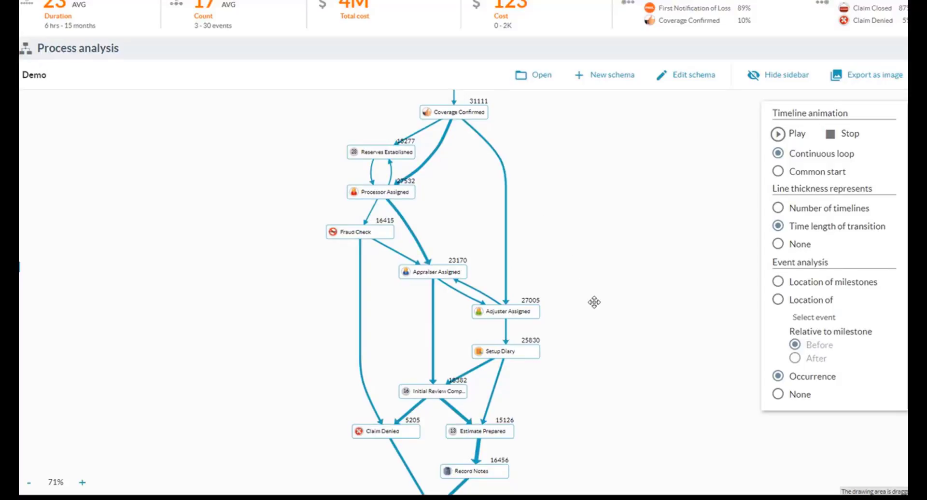
{"action": "scroll", "coordinate": [594, 299], "scroll_direction": "down", "scroll_amount": 2}
{"action": "left_click_drag", "start_coordinate": [593, 293], "coordinate": [577, 274]}
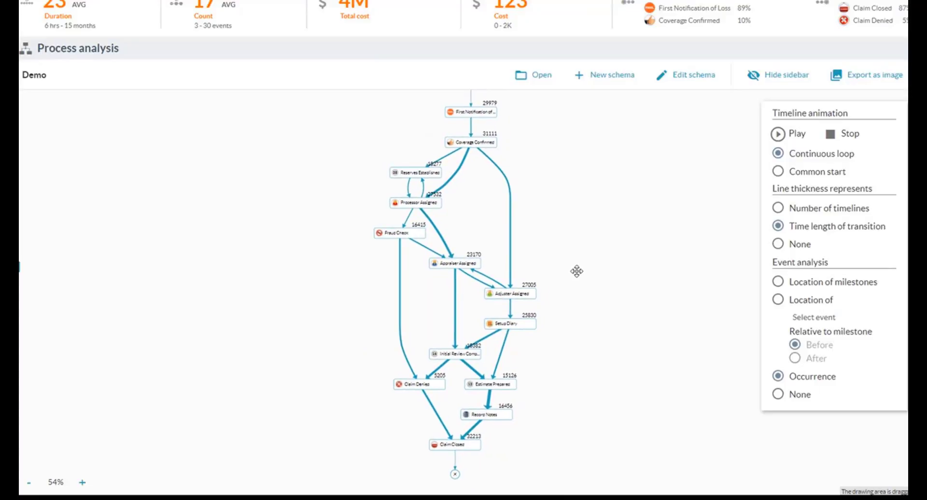
Animate the claims from a common start through the Demo map, then pause the animation.
{"action": "left_click", "coordinate": [778, 171]}
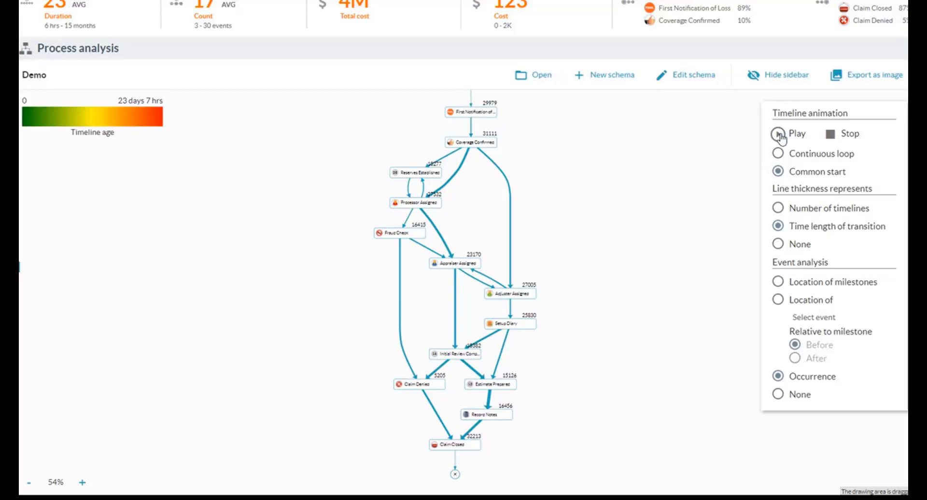
{"action": "left_click", "coordinate": [778, 134]}
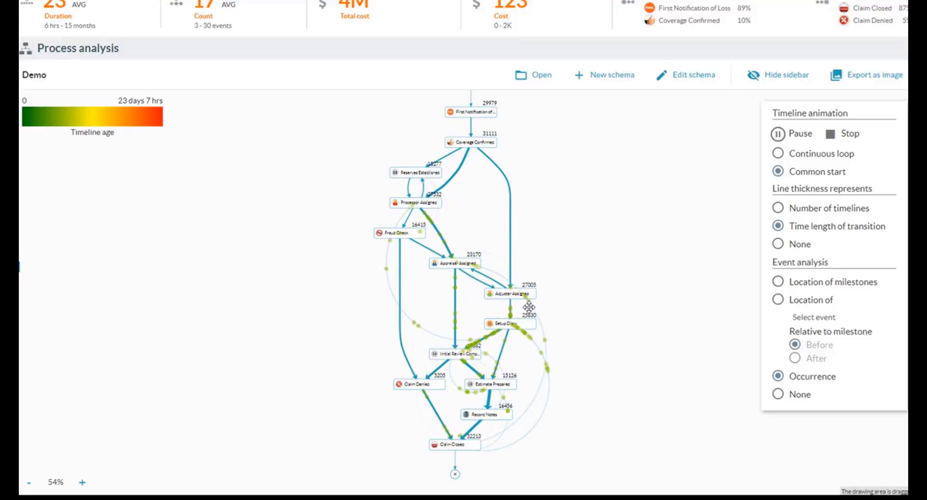
{"action": "mouse_move", "coordinate": [481, 346]}
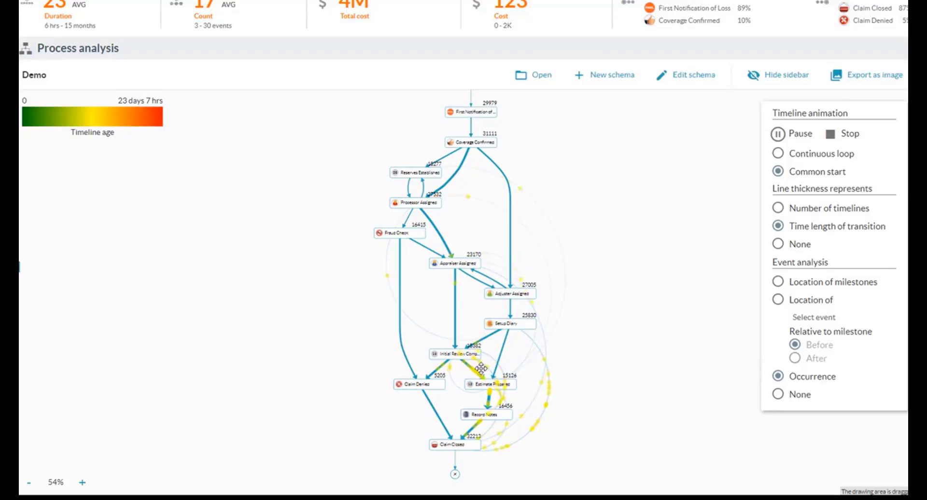
{"action": "left_click", "coordinate": [778, 136]}
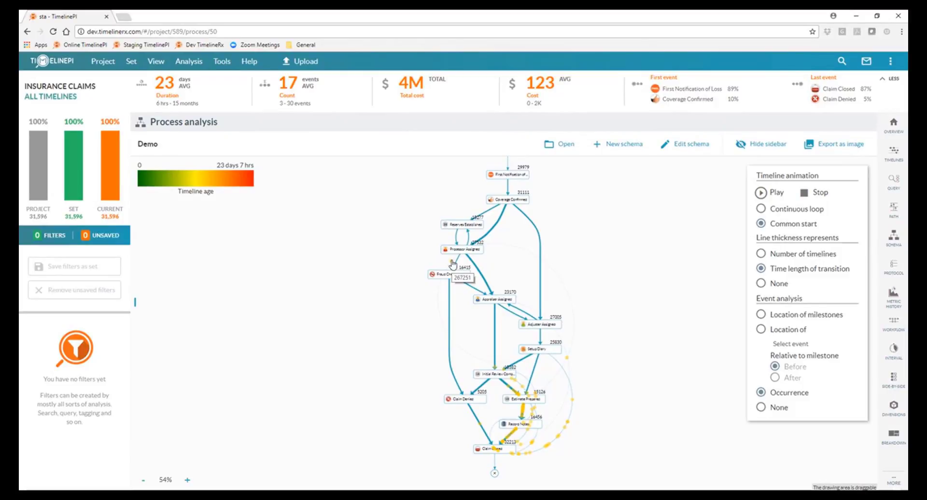
{"action": "left_click", "coordinate": [453, 264]}
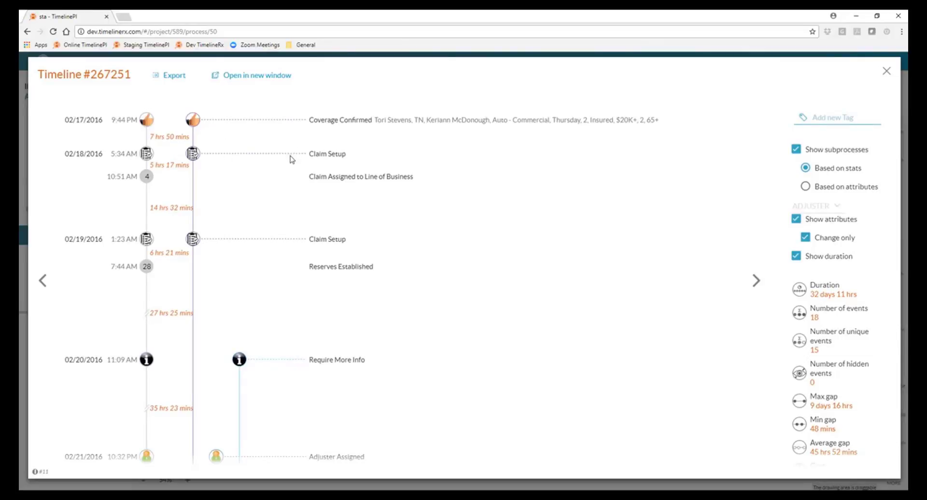
{"action": "scroll", "coordinate": [292, 159], "scroll_direction": "down", "scroll_amount": 15}
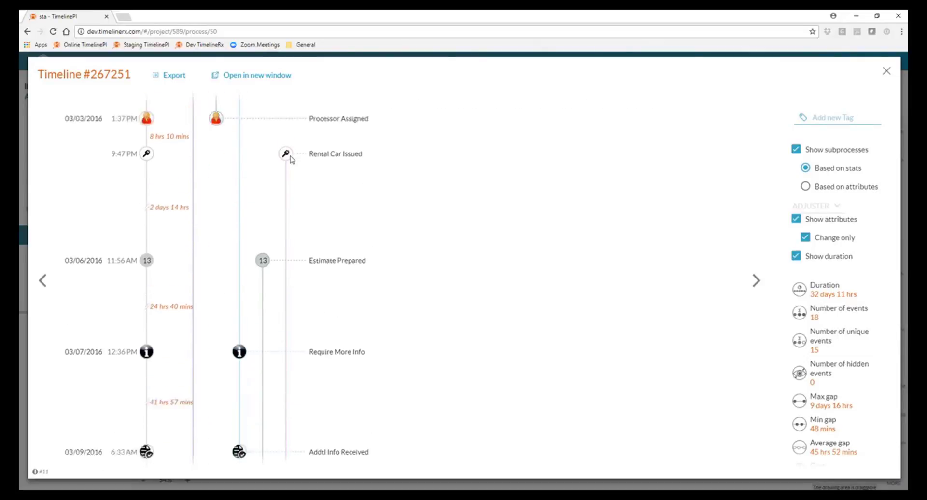
{"action": "scroll", "coordinate": [292, 159], "scroll_direction": "up", "scroll_amount": 15}
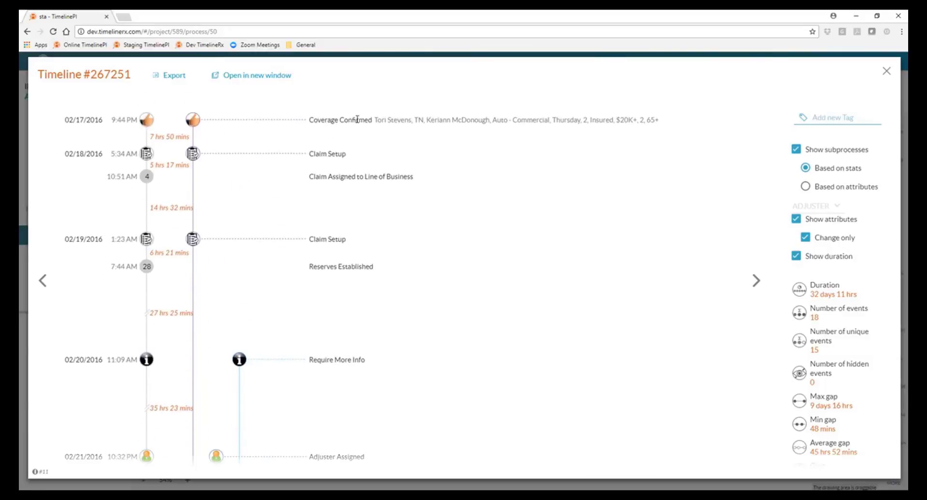
{"action": "mouse_move", "coordinate": [357, 120]}
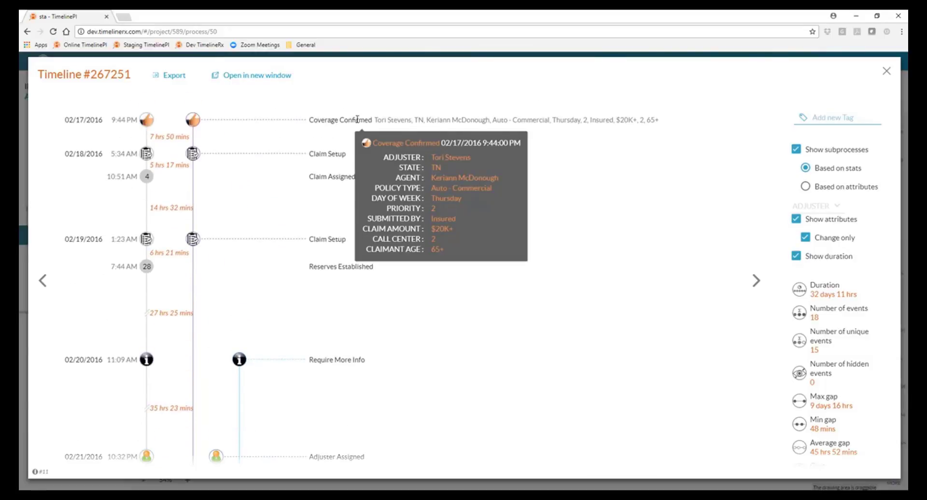
{"action": "left_click", "coordinate": [886, 71]}
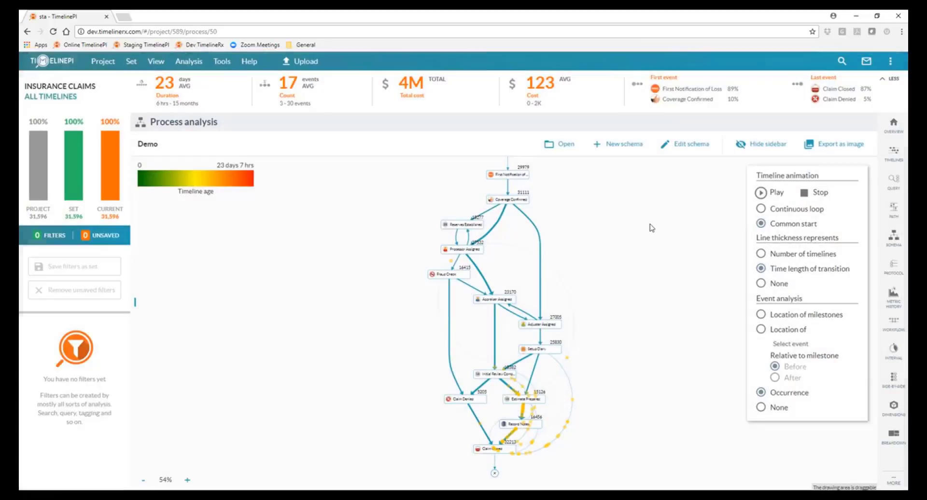
Resume the claims animation and set it to Continuous loop.
{"action": "left_click", "coordinate": [762, 194]}
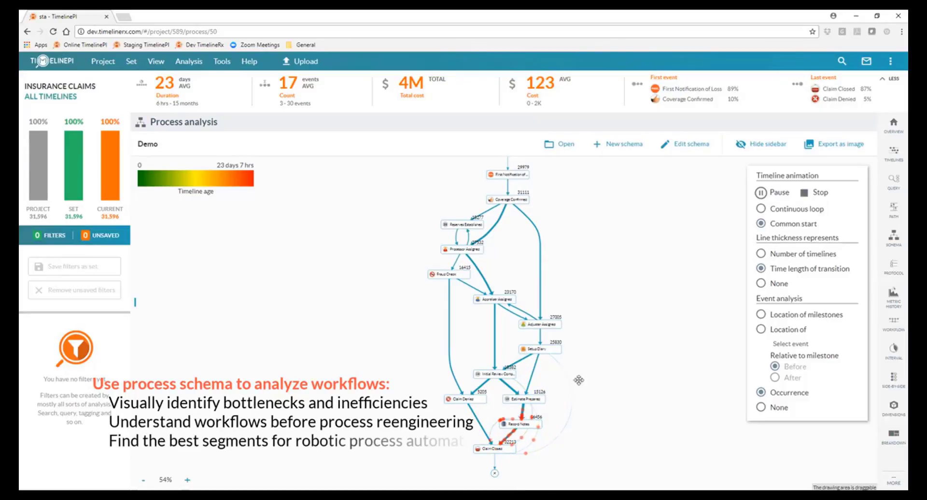
{"action": "left_click", "coordinate": [761, 208]}
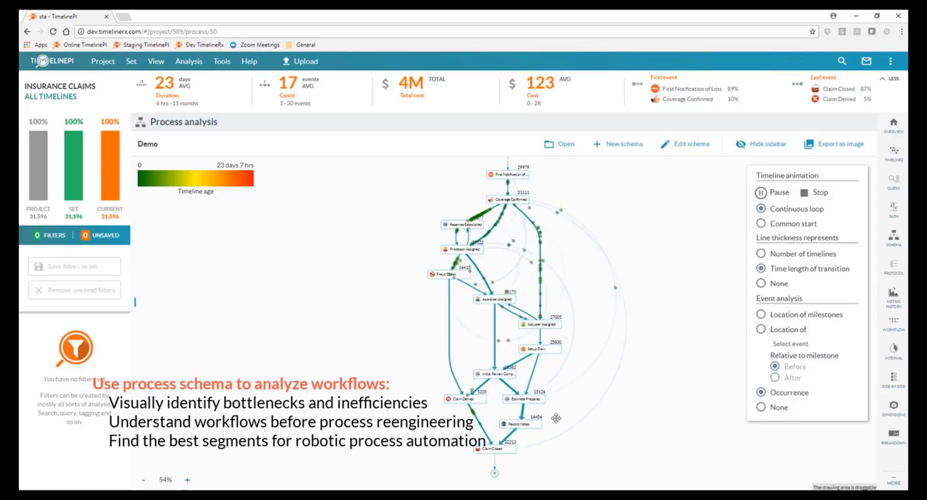